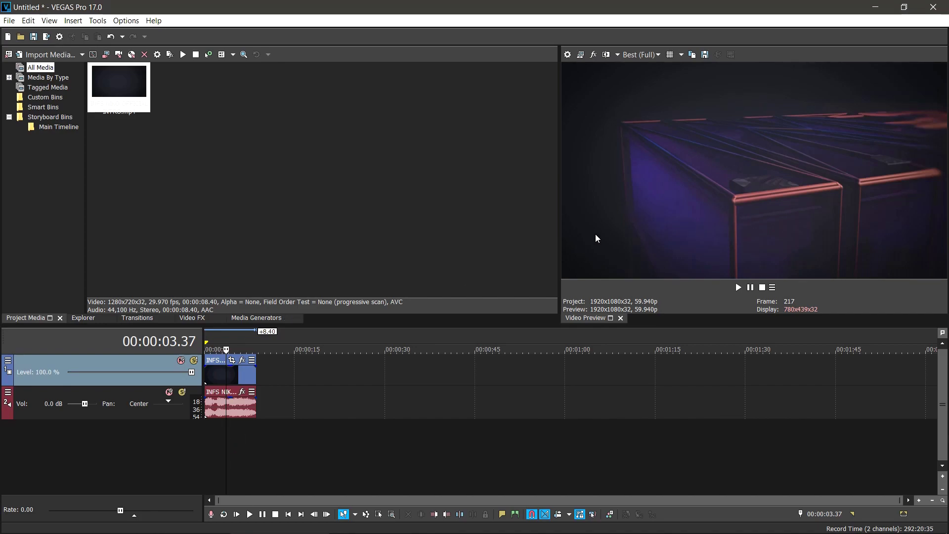
# Step: Briefly preview the project, then review its 1920x1080 video width and height
pyautogui.click(226, 435)
pyautogui.press('space')
pyautogui.press('space')
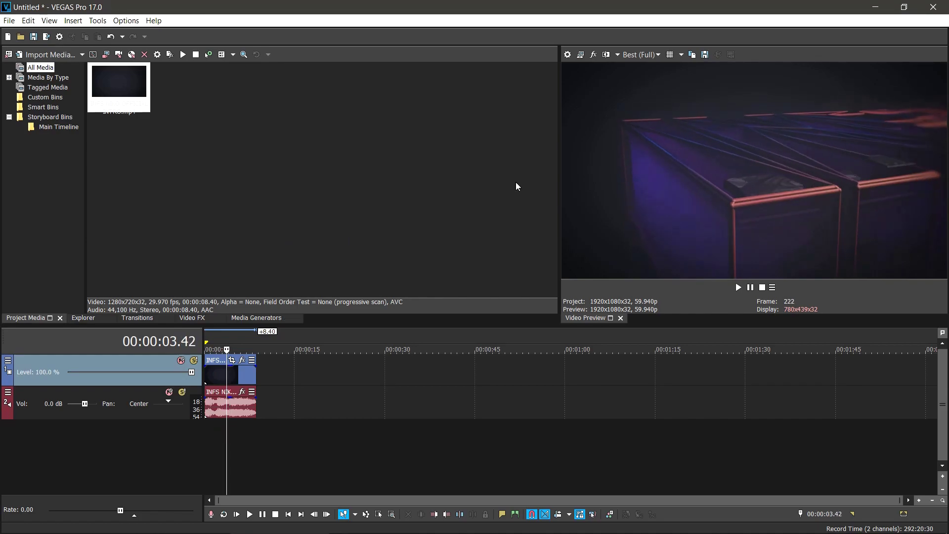
pyautogui.click(567, 56)
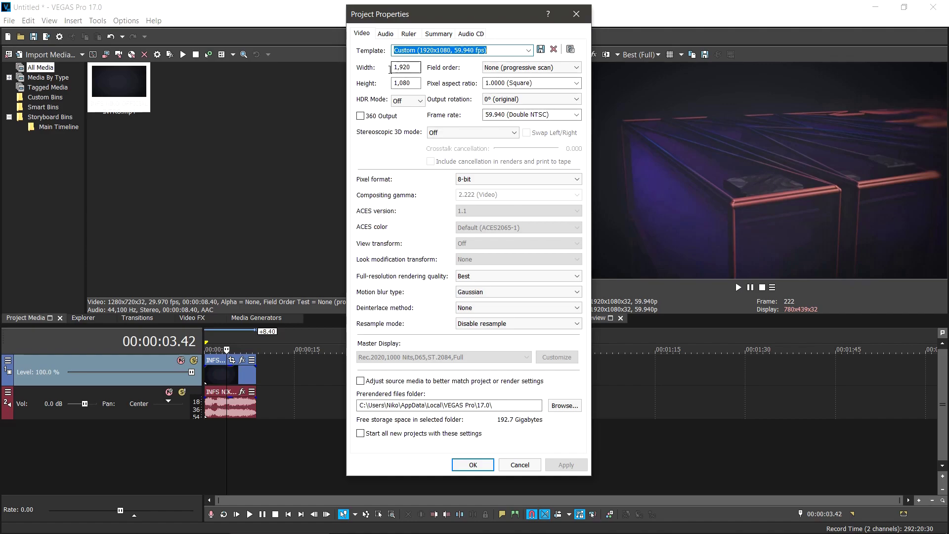
pyautogui.click(410, 67)
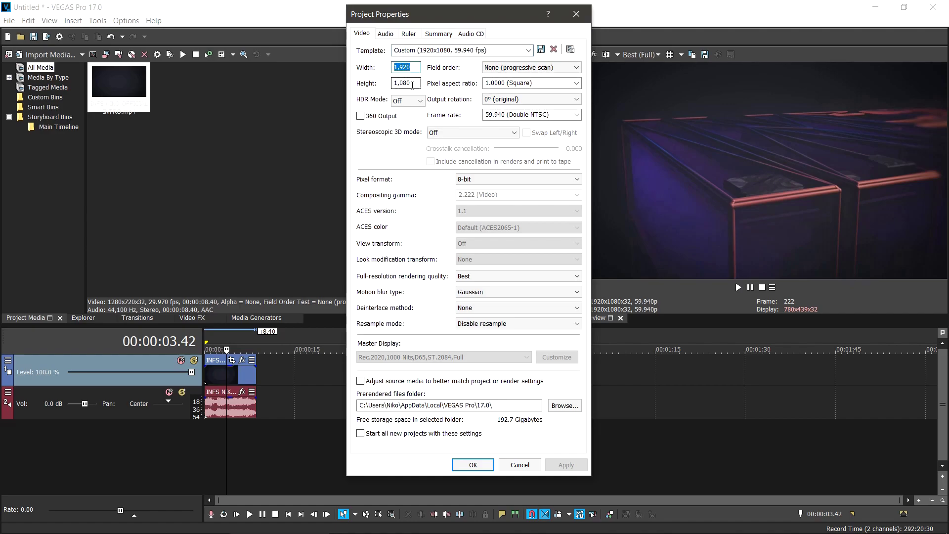
pyautogui.click(412, 84)
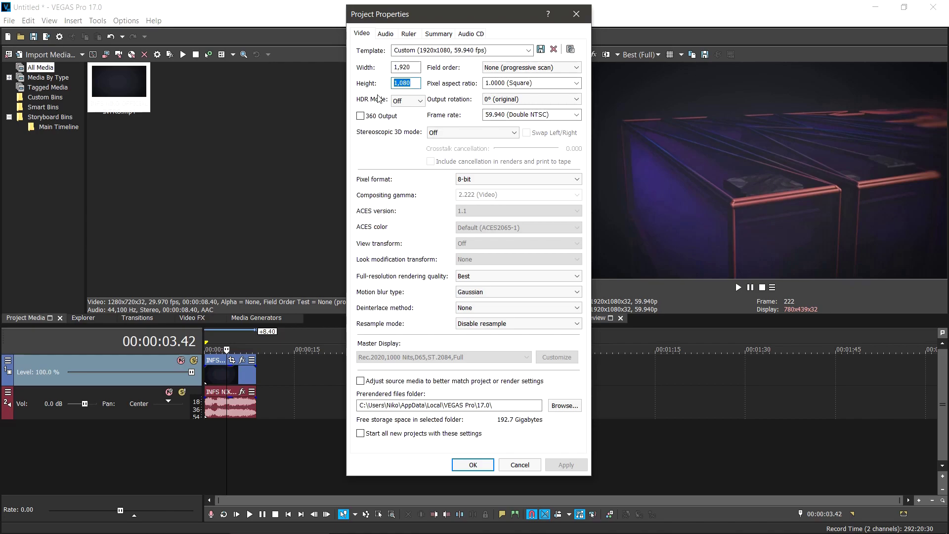
pyautogui.click(436, 93)
# Step: Keep 59.940 fps, Best quality and Disable resample as defaults for new projects
pyautogui.click(579, 116)
pyautogui.click(540, 197)
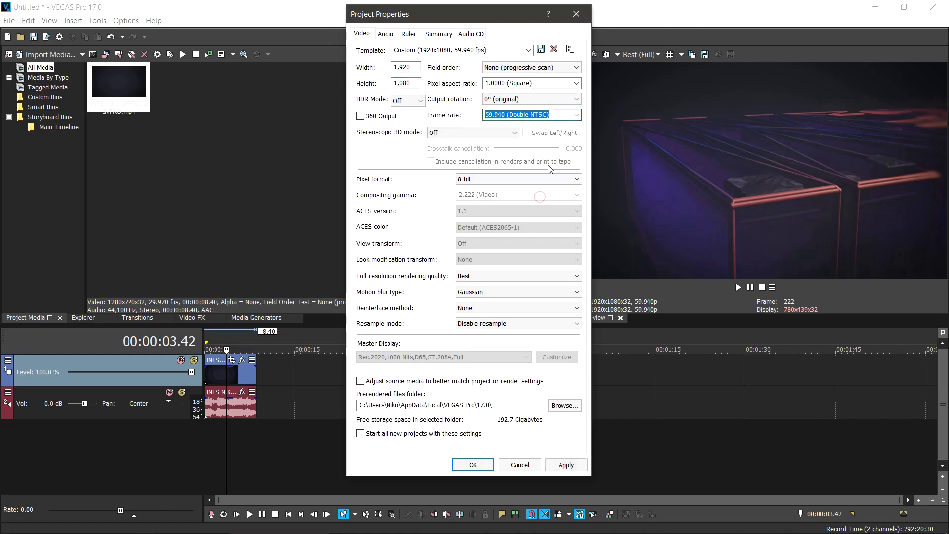
pyautogui.click(576, 115)
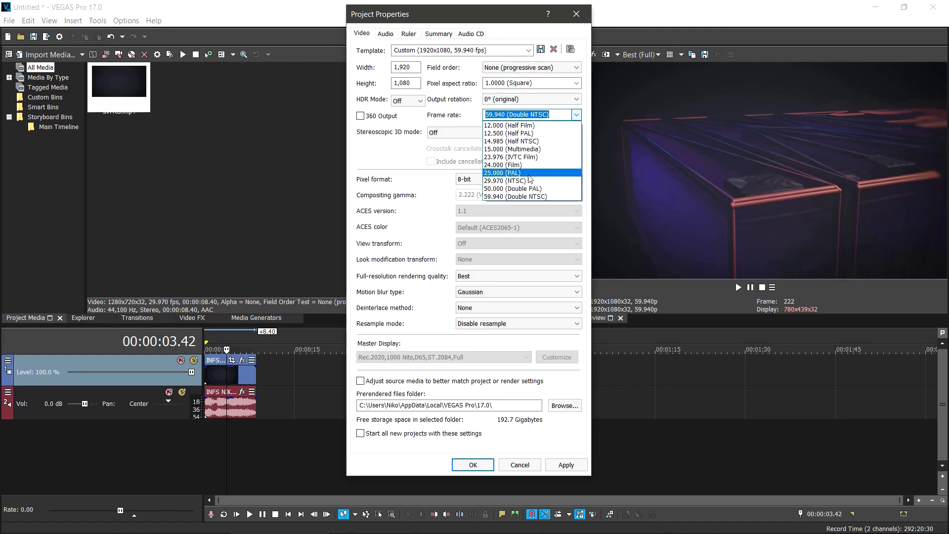
pyautogui.click(454, 114)
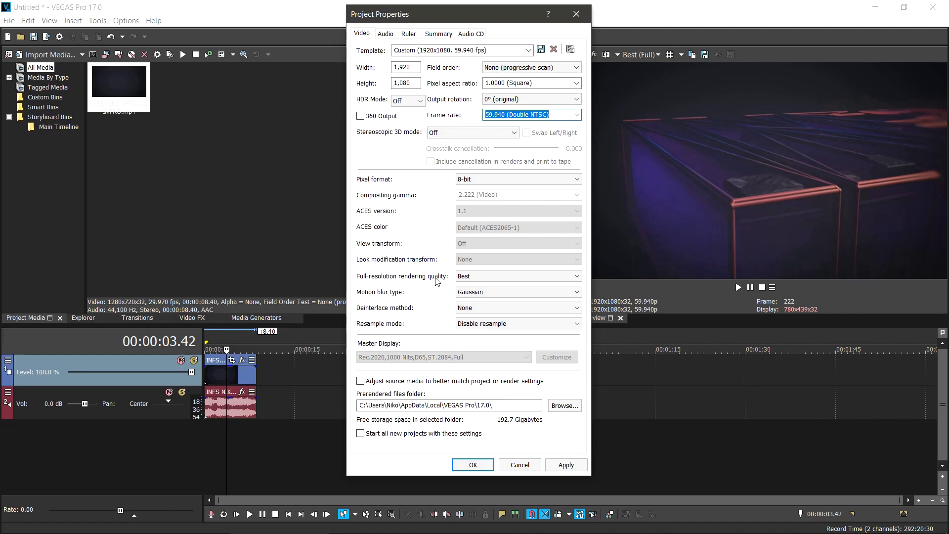
pyautogui.click(459, 279)
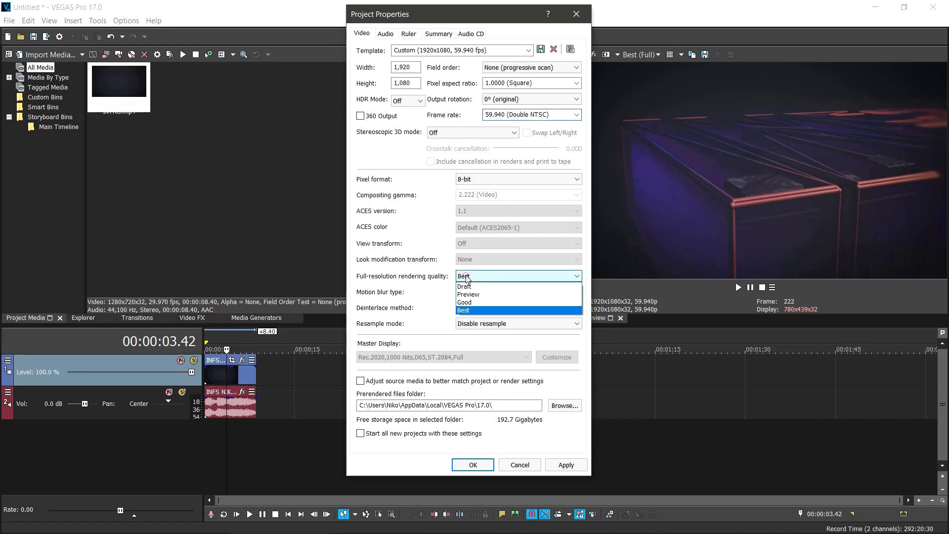
pyautogui.click(476, 311)
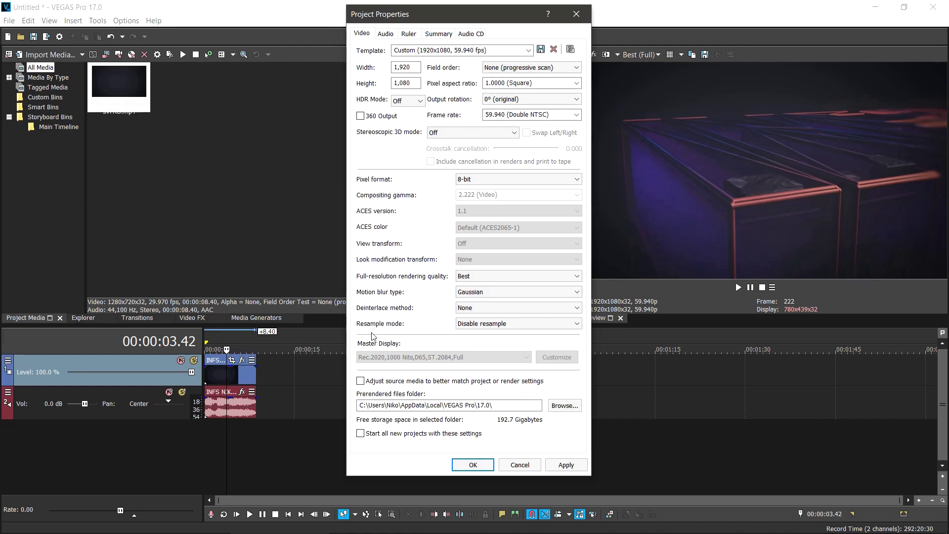
pyautogui.click(479, 323)
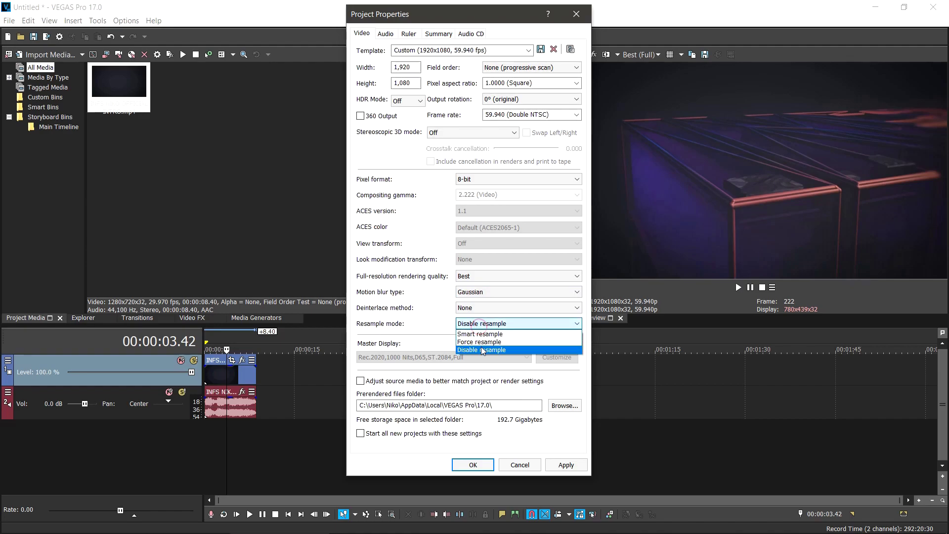
pyautogui.click(482, 350)
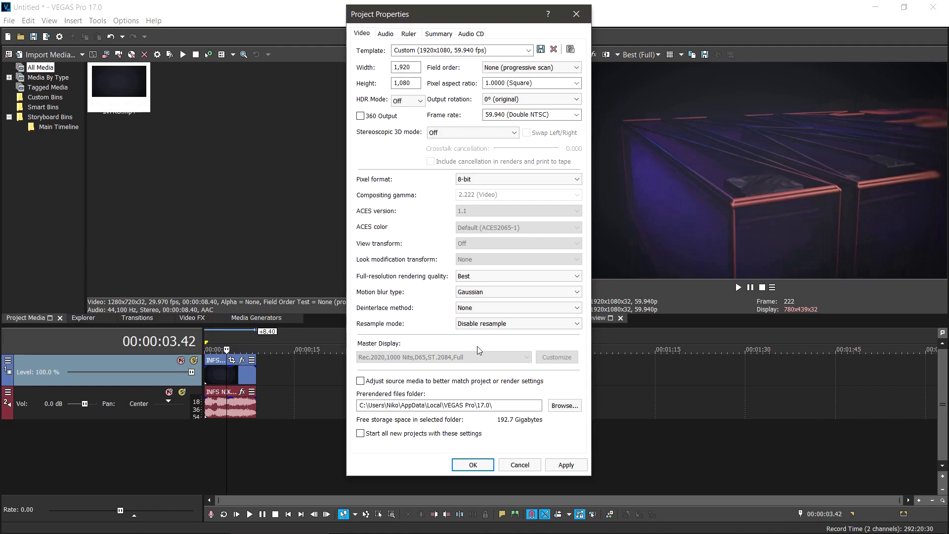
pyautogui.click(361, 434)
# Step: Save the project settings as template 'Youtube 1080p for everything', apply them, and close
pyautogui.click(485, 51)
pyautogui.write('Yo')
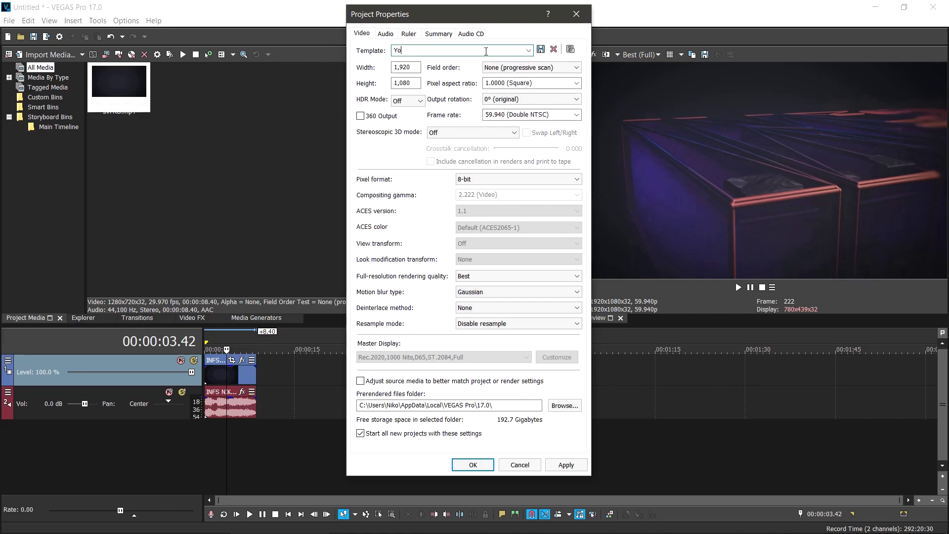
pyautogui.write('utube 1080')
pyautogui.write('p for every')
pyautogui.write('thing')
pyautogui.click(565, 464)
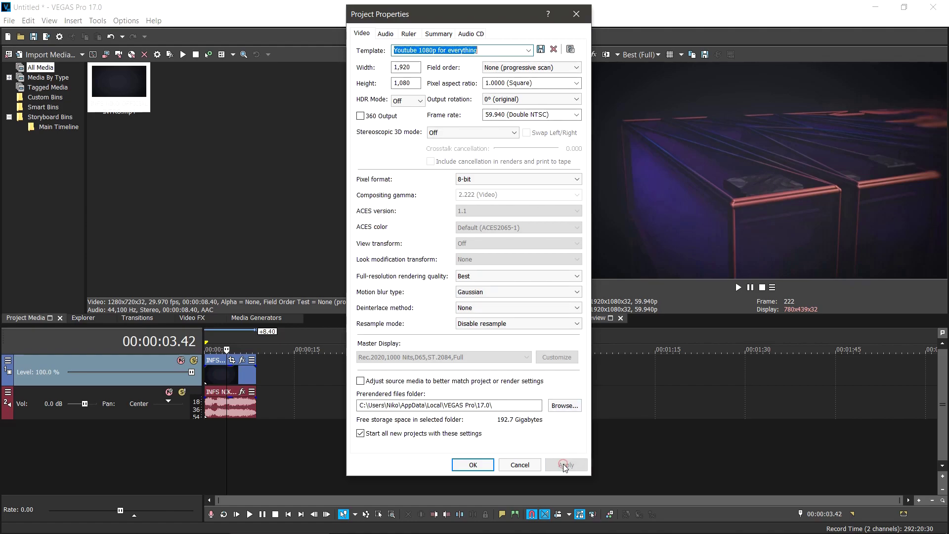
pyautogui.click(482, 465)
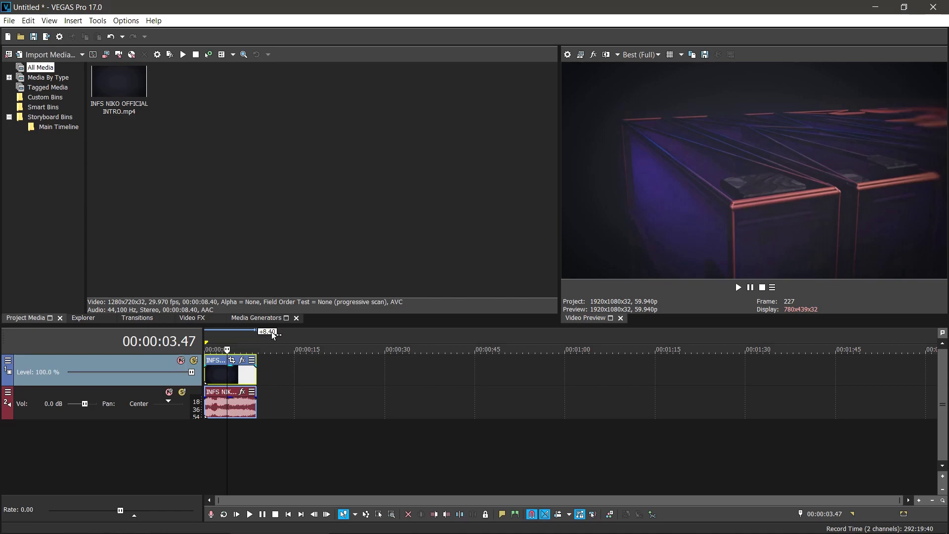
# Step: Set the intro video event's properties to Disable resample and confirm
pyautogui.rightClick(229, 377)
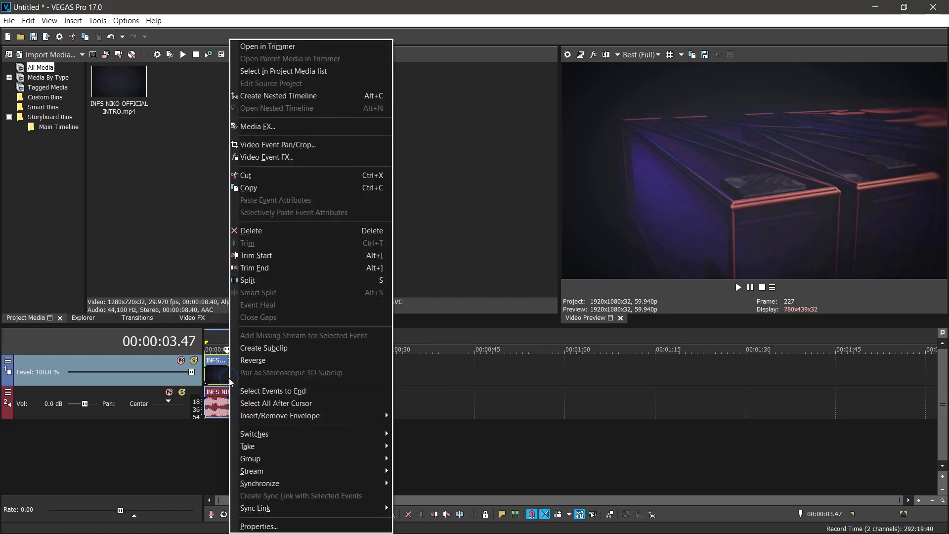
pyautogui.click(258, 526)
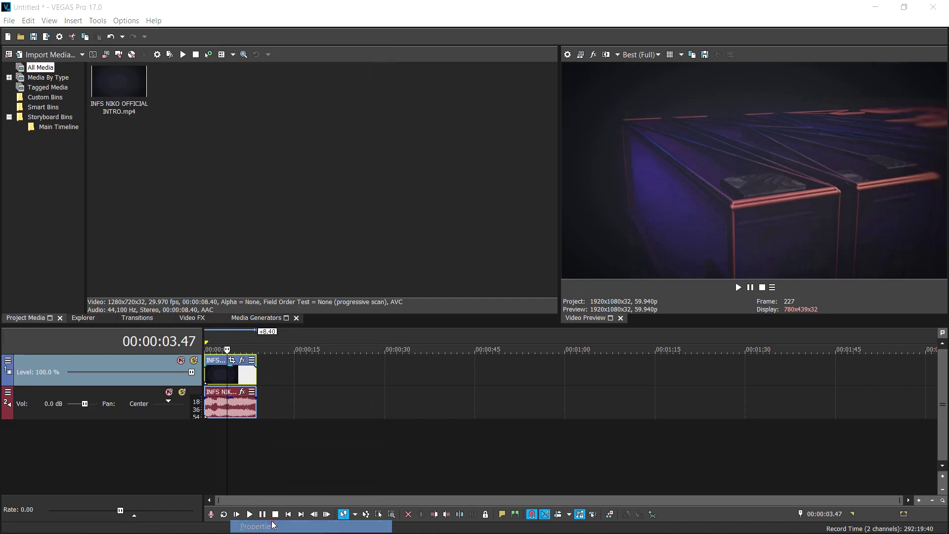
pyautogui.click(387, 220)
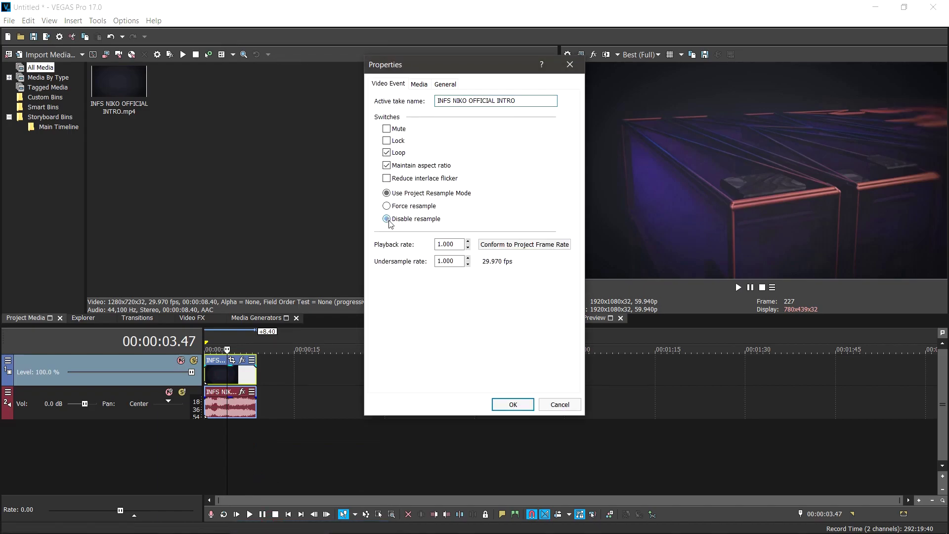
pyautogui.click(513, 404)
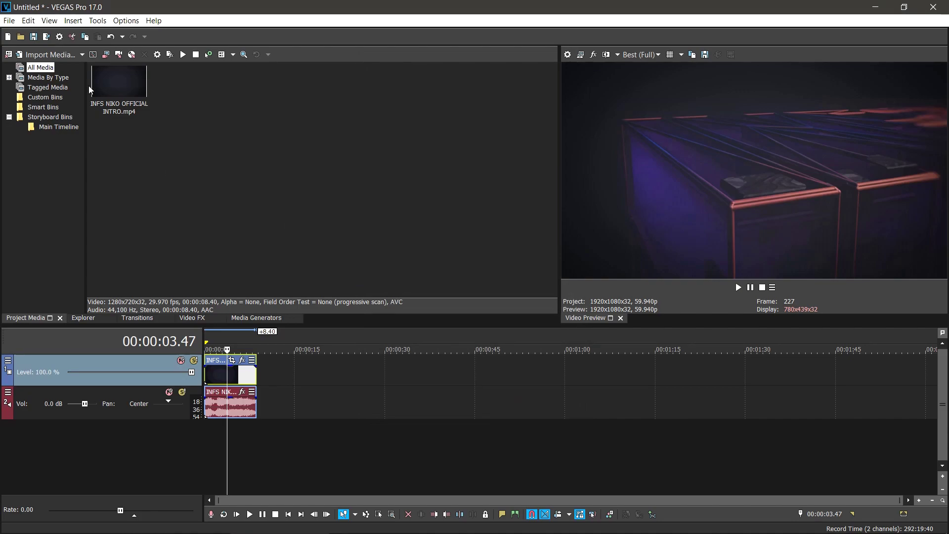
# Step: In Render As, select the MAGIX AVC/AAC MP4 Internet HD 1080p 59.94 fps template
pyautogui.click(46, 37)
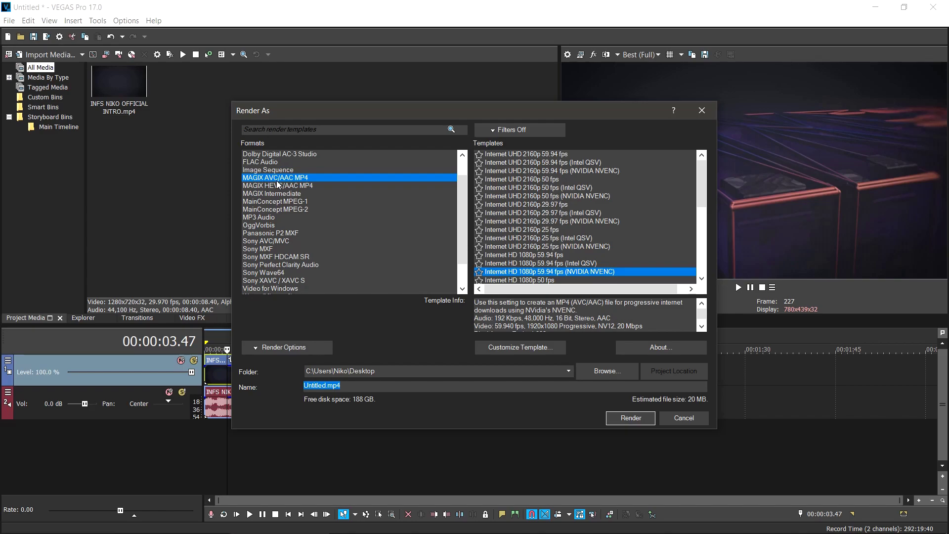
pyautogui.click(300, 179)
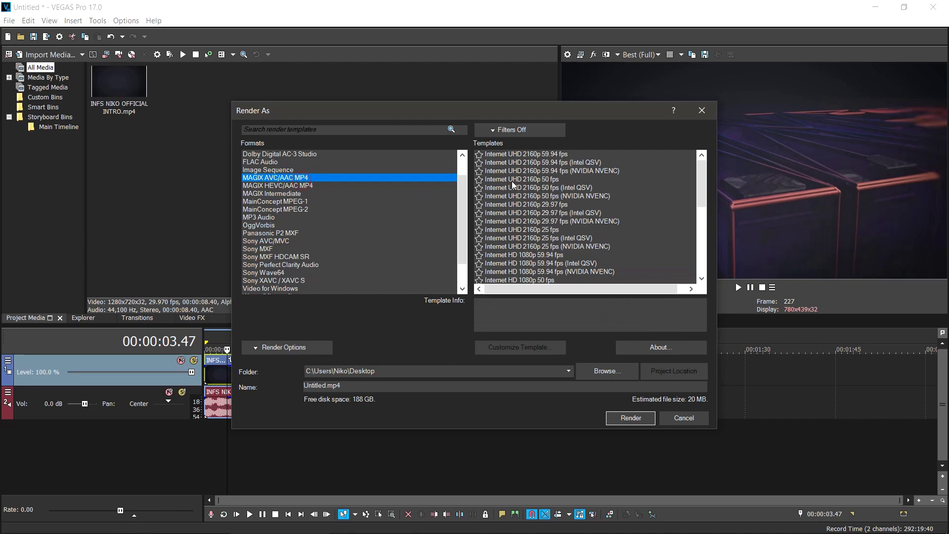
pyautogui.moveTo(703, 184); pyautogui.dragTo(706, 232)
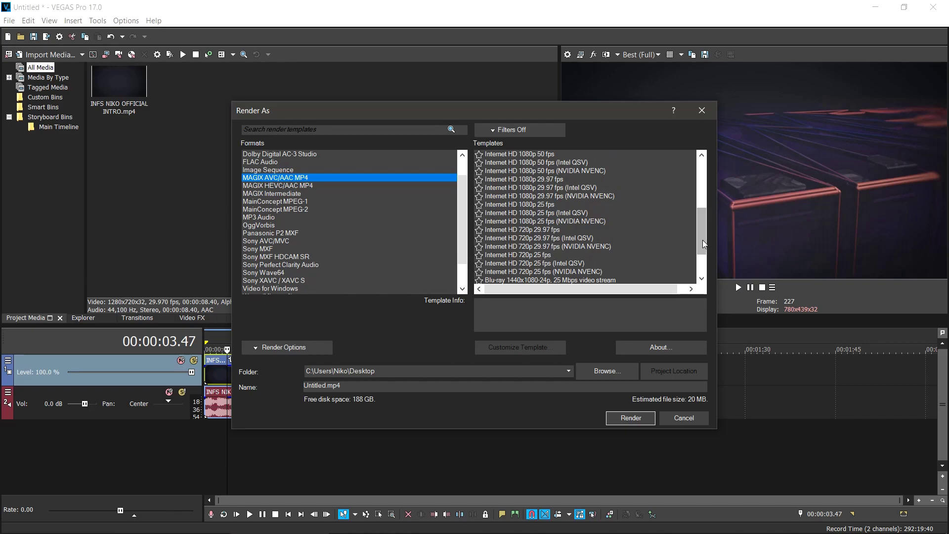
pyautogui.moveTo(702, 239); pyautogui.dragTo(704, 225)
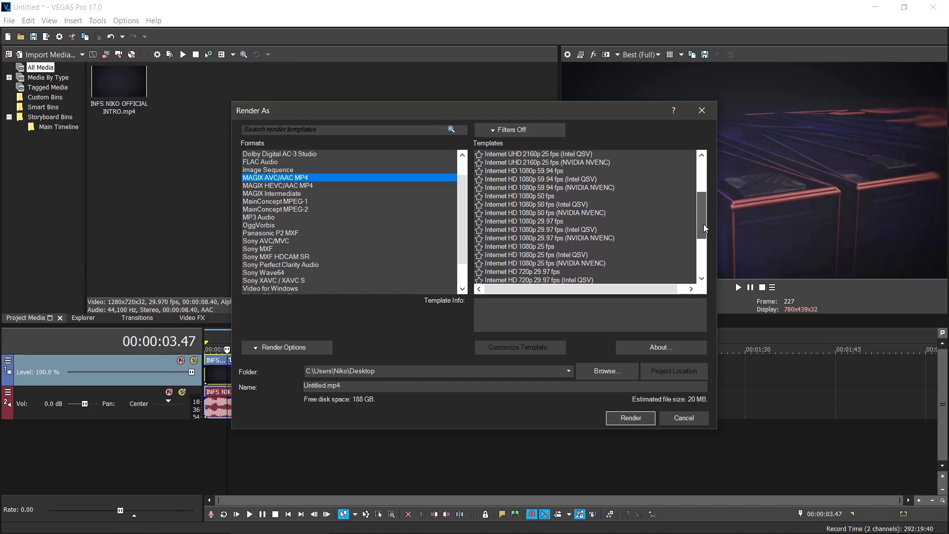
pyautogui.click(553, 173)
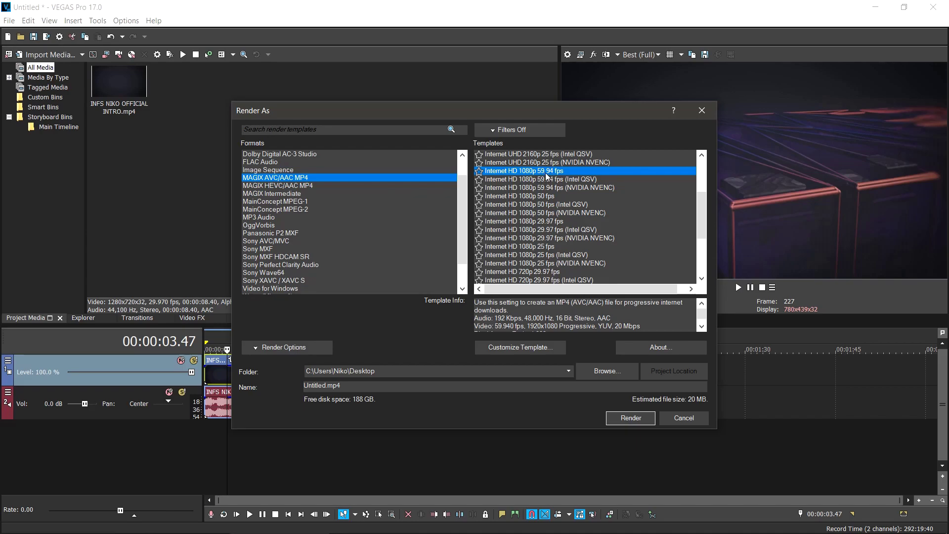
pyautogui.press('Down')
pyautogui.press('Down')
pyautogui.press('Down')
pyautogui.click(555, 173)
# Step: Customize the template to use the High encoding profile and one slice
pyautogui.click(542, 351)
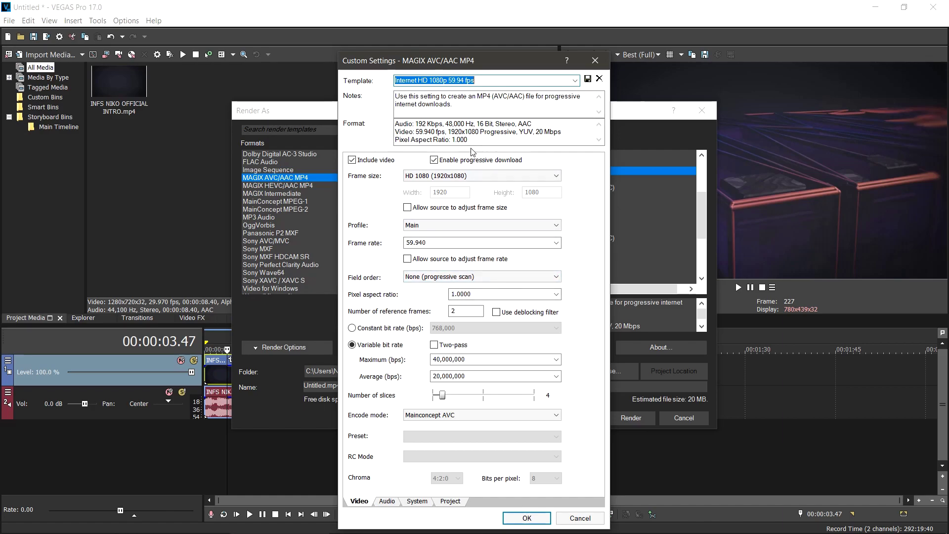
pyautogui.click(483, 225)
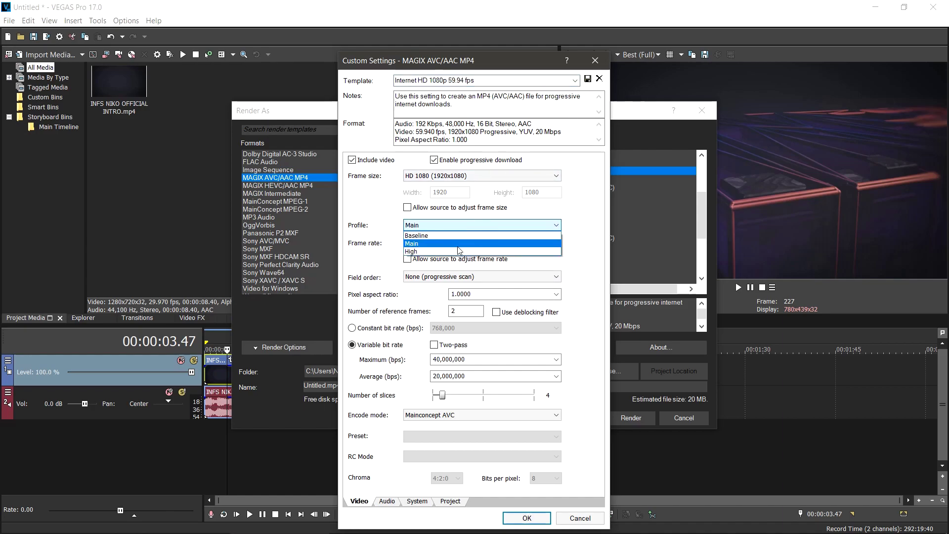
pyautogui.click(394, 216)
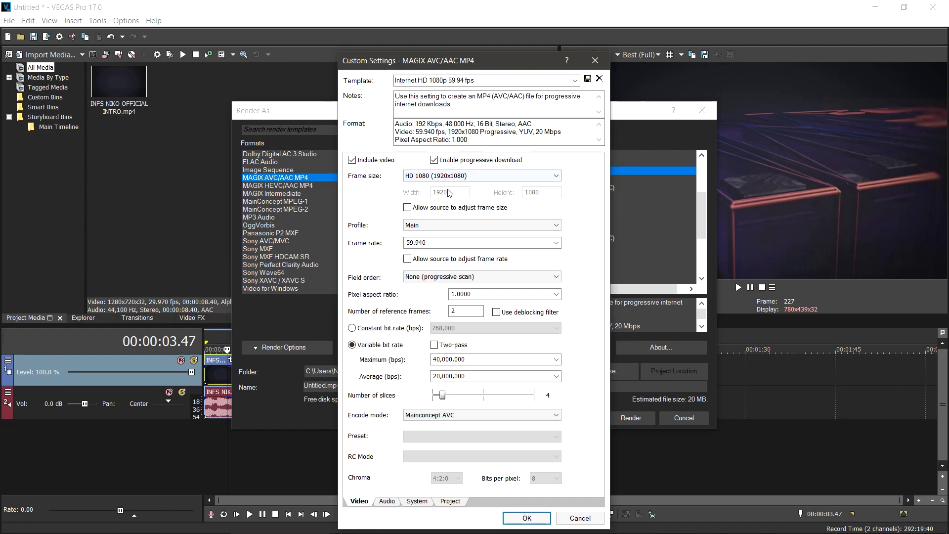
pyautogui.click(424, 227)
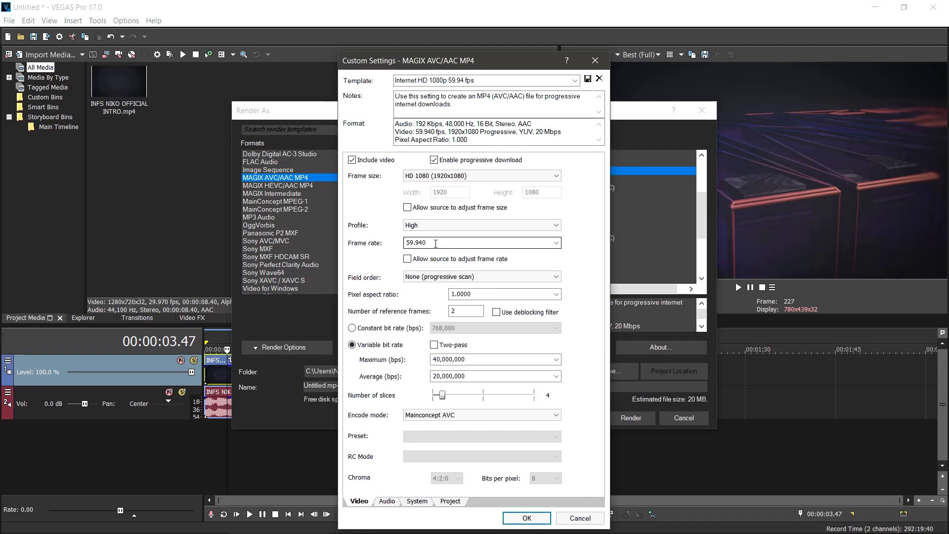
pyautogui.moveTo(443, 396); pyautogui.dragTo(433, 396)
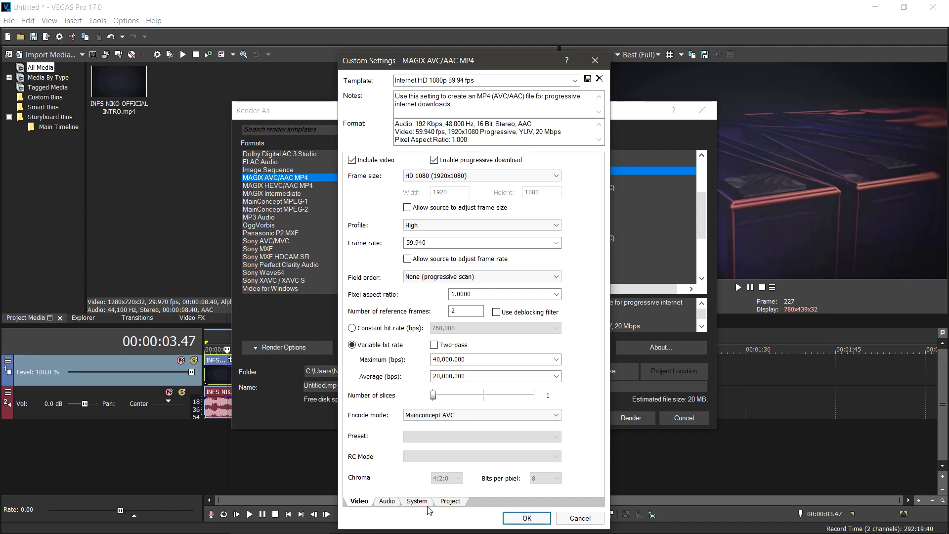
pyautogui.click(446, 502)
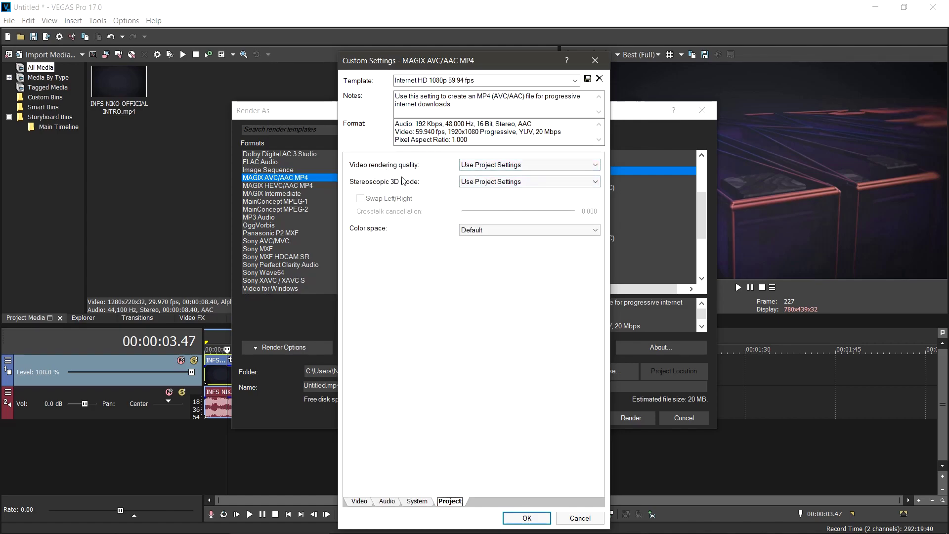
# Step: Choose Best video rendering quality on the custom template's Project tab
pyautogui.click(523, 165)
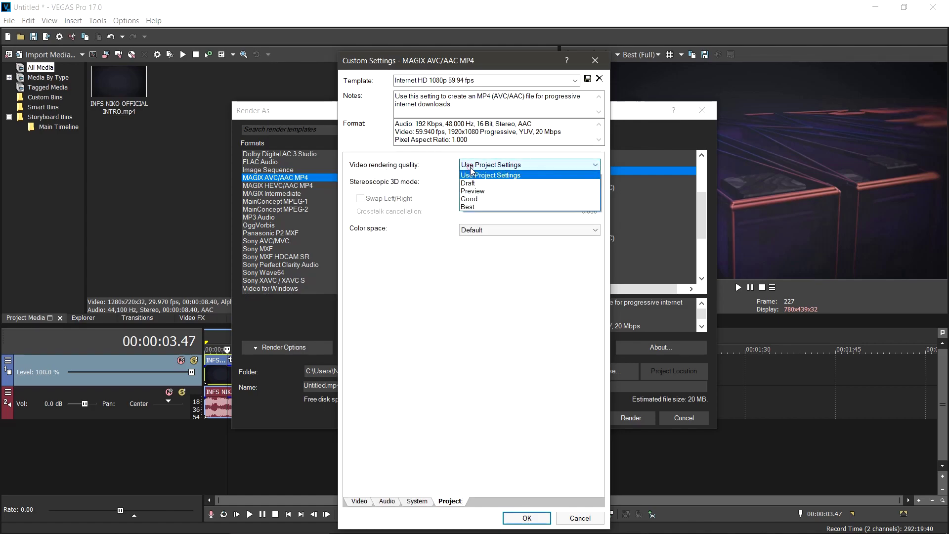
pyautogui.click(487, 207)
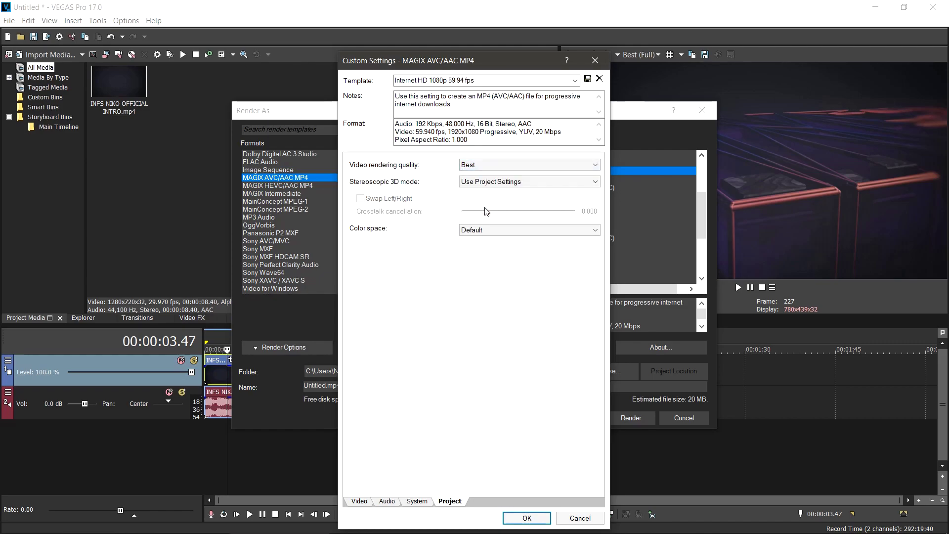
pyautogui.click(360, 501)
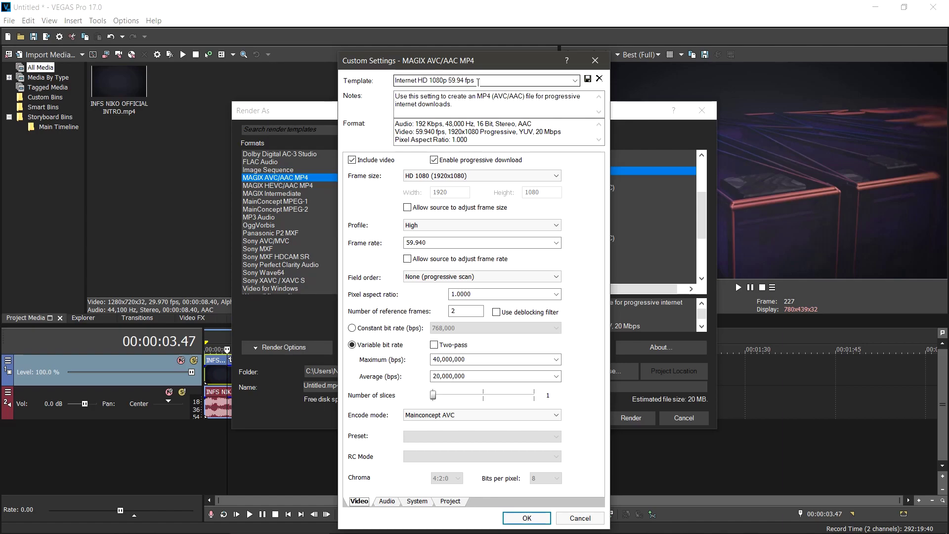
pyautogui.click(477, 83)
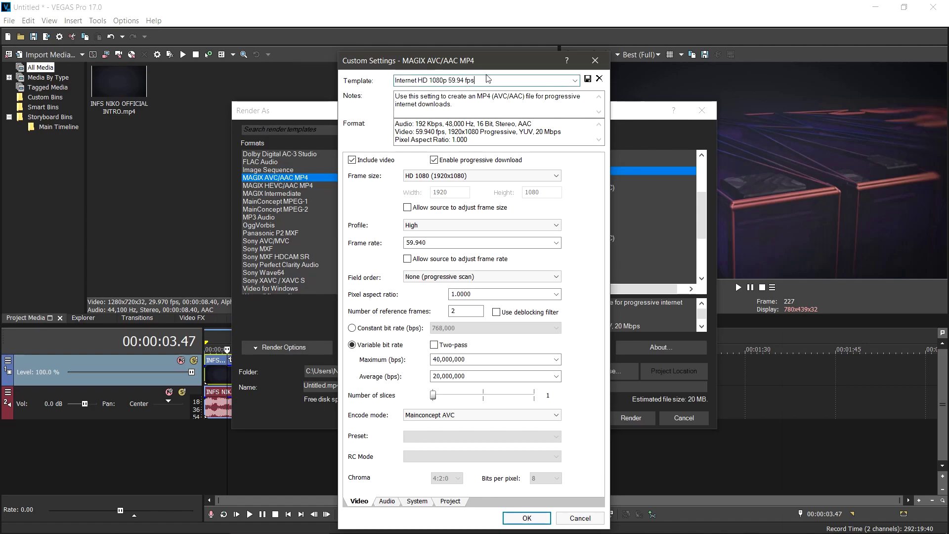
# Step: Save the custom settings as template 'Youtube 1080p' and close Custom Settings
pyautogui.hotkey('ctrl', 'a')
pyautogui.write('Yo')
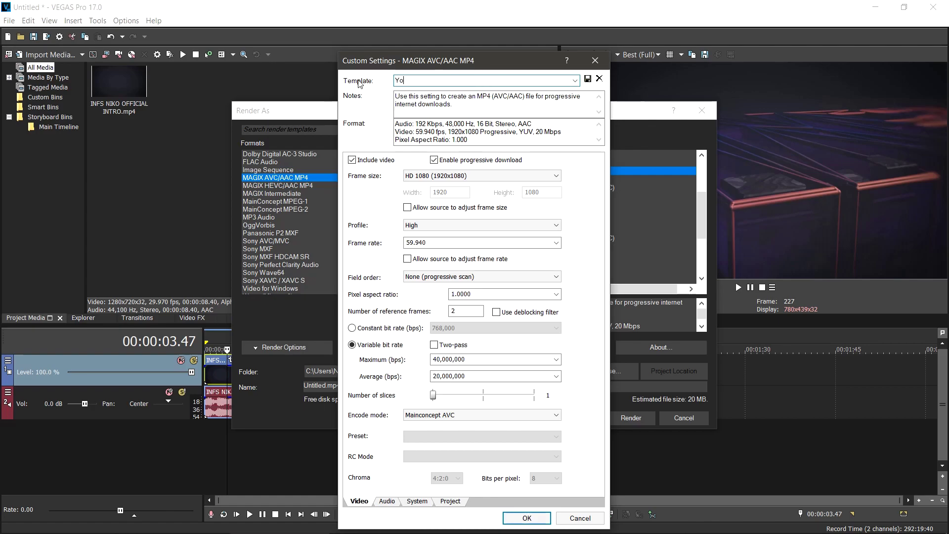
pyautogui.write('utube 1080p')
pyautogui.click(588, 79)
pyautogui.click(528, 518)
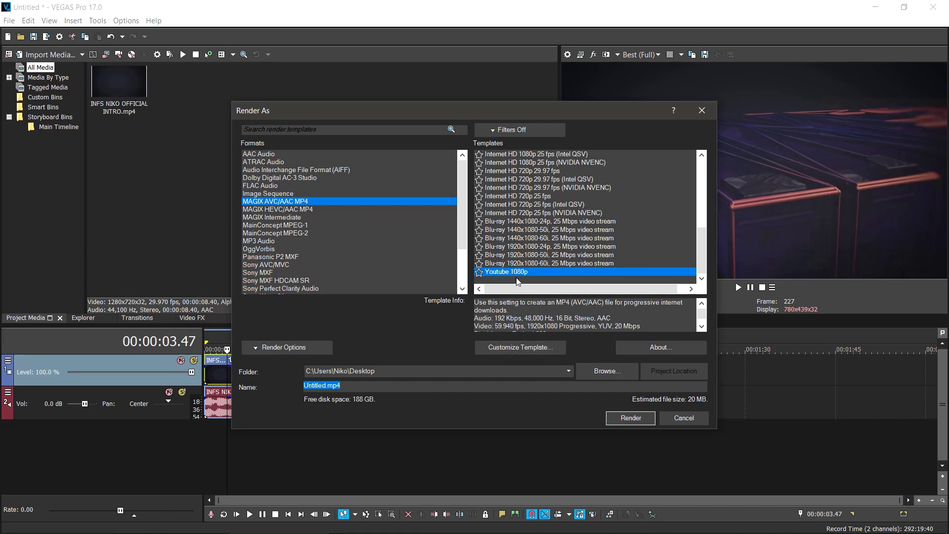
# Step: Star the Youtube 1080p template as a favourite in the Templates list
pyautogui.click(480, 272)
pyautogui.scroll(3, 488, 283)
pyautogui.scroll(-3, 489, 284)
pyautogui.click(489, 279)
# Step: Render the project to Untitled.mp4 using the Youtube 1080p template
pyautogui.click(629, 418)
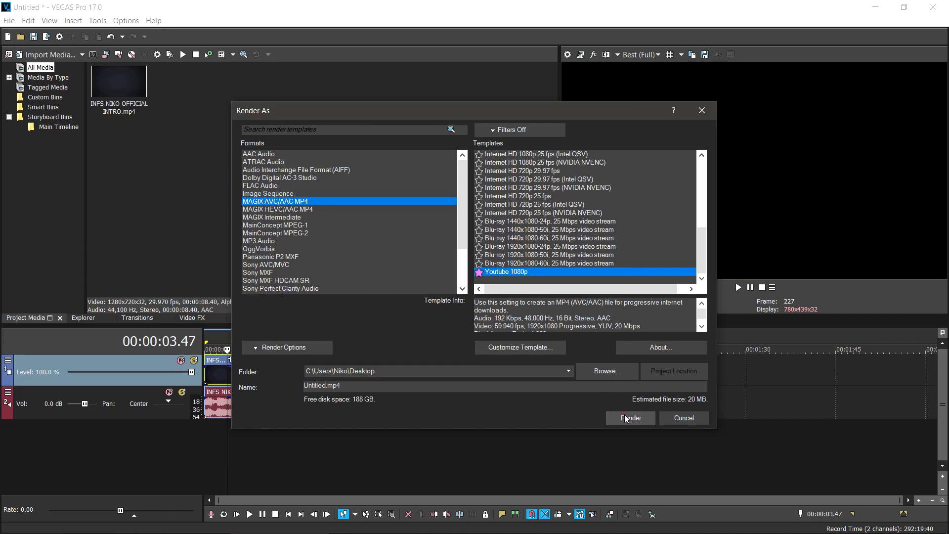